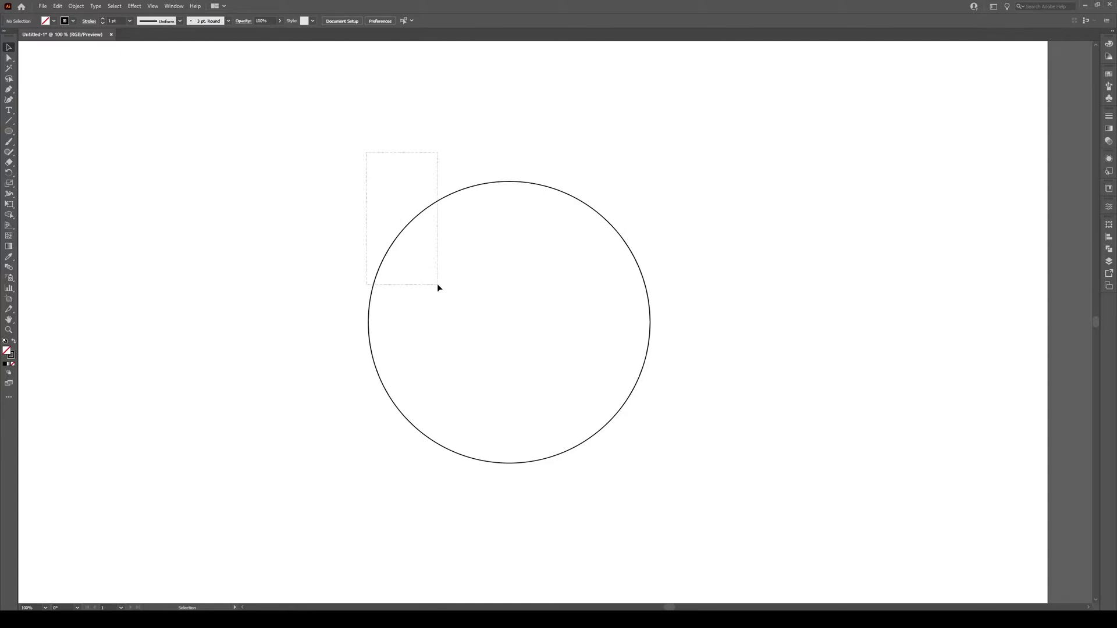
# Marquee-select the circle outline and bring up the Type tool flyout.
pyautogui.moveTo(367, 155); pyautogui.dragTo(437, 284)
pyautogui.click(9, 110)
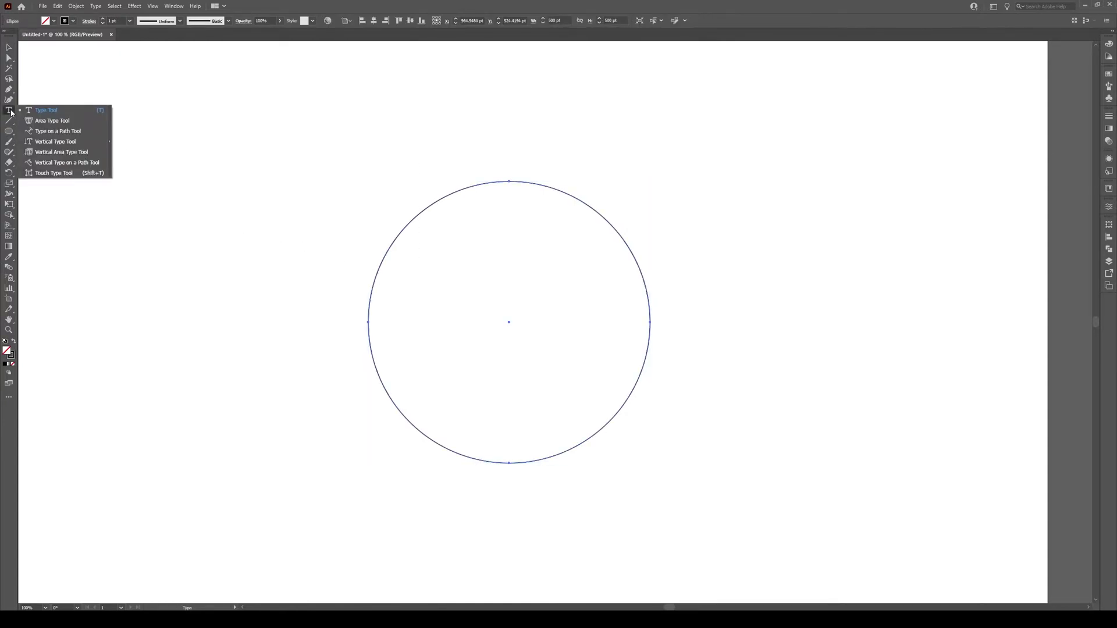
# Start left-aligned Type on a Path text on the circle's upper arc.
pyautogui.click(54, 132)
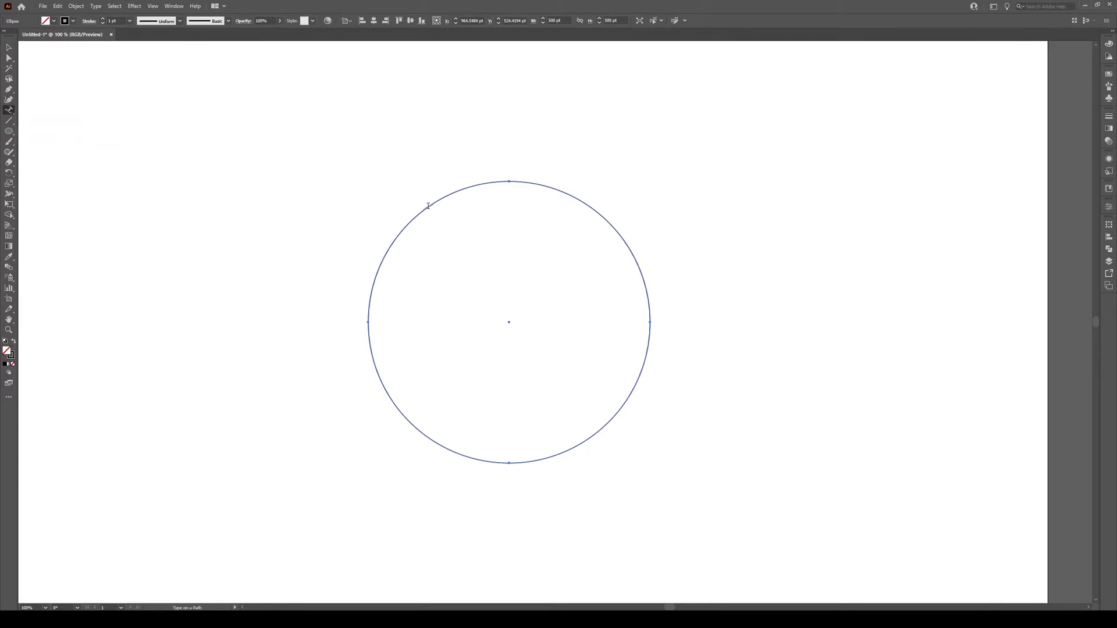
pyautogui.click(427, 207)
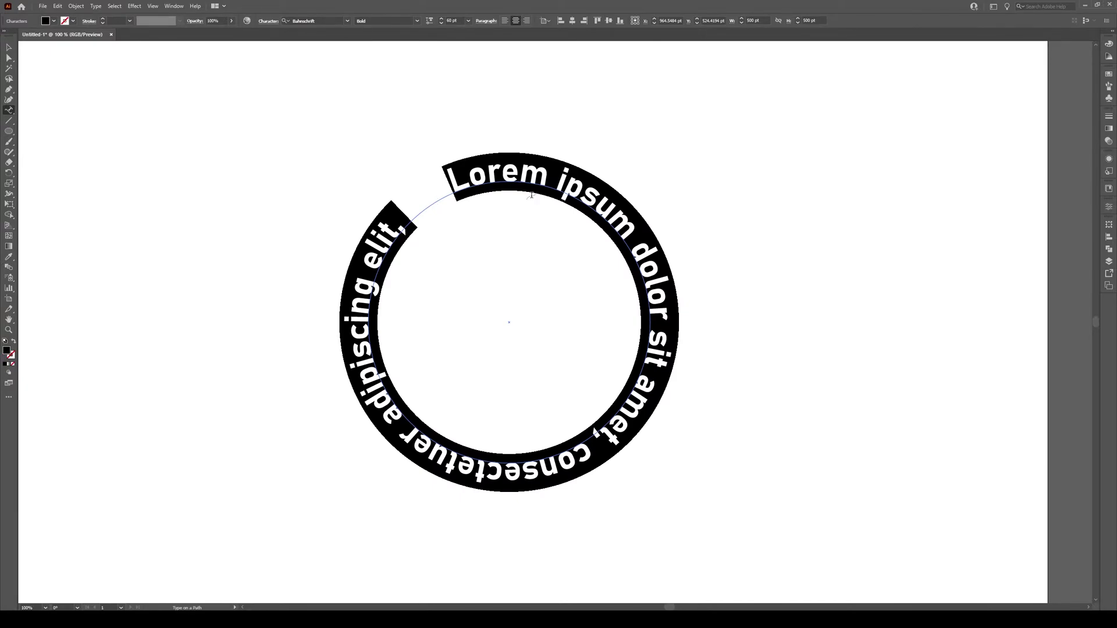
pyautogui.click(504, 21)
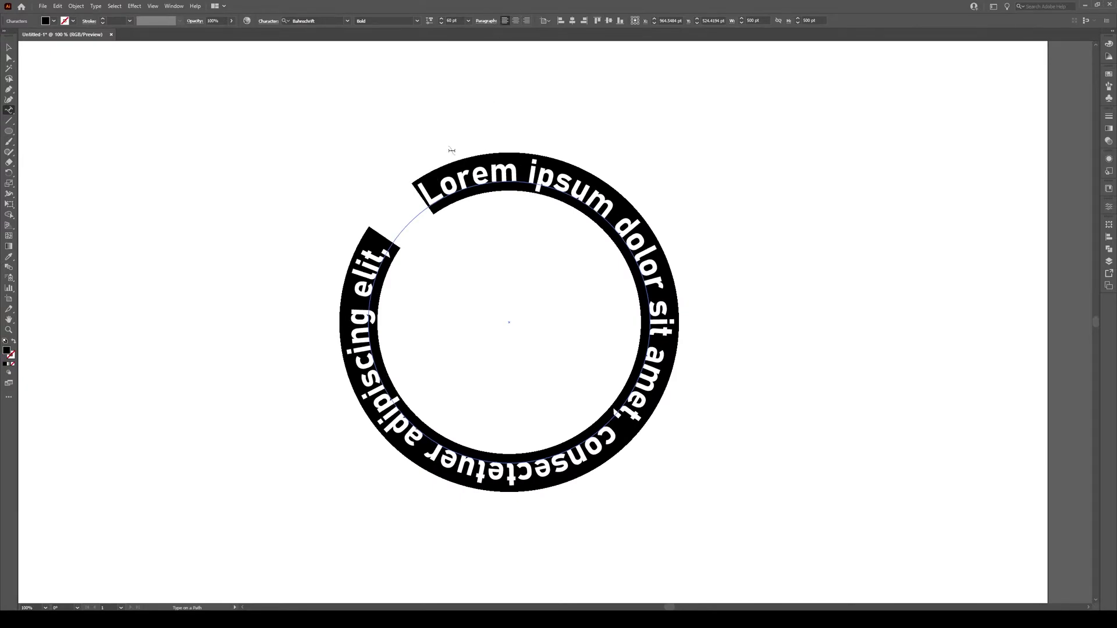
pyautogui.write('Around the Wo')
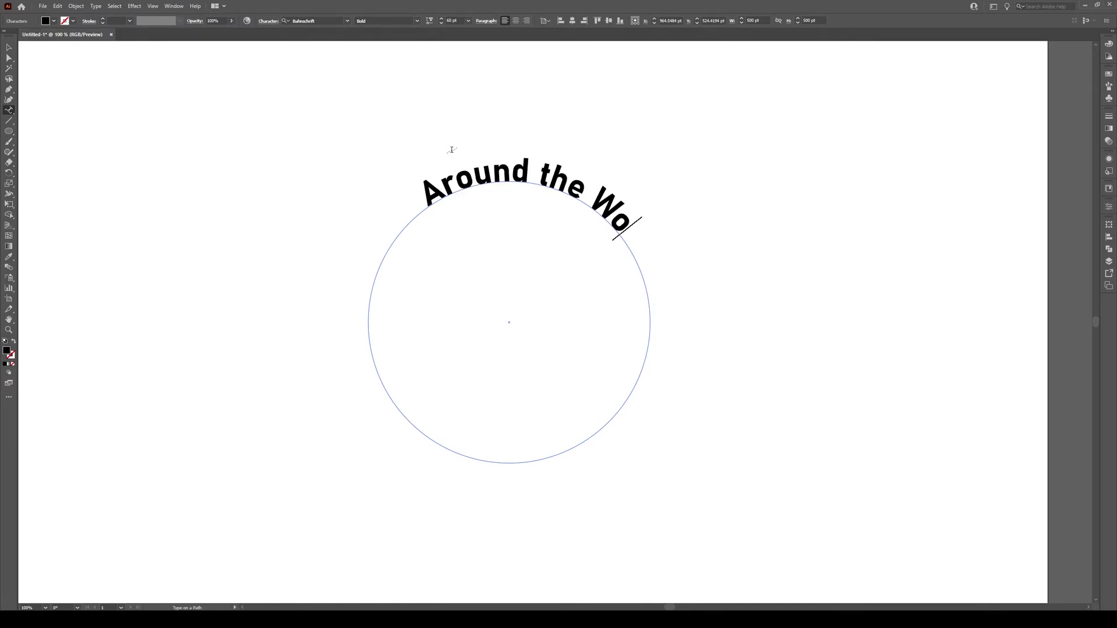
pyautogui.write('rld')
# Reposition the path text's end bracket around the circle, undoing one misplaced move.
pyautogui.press('Escape')
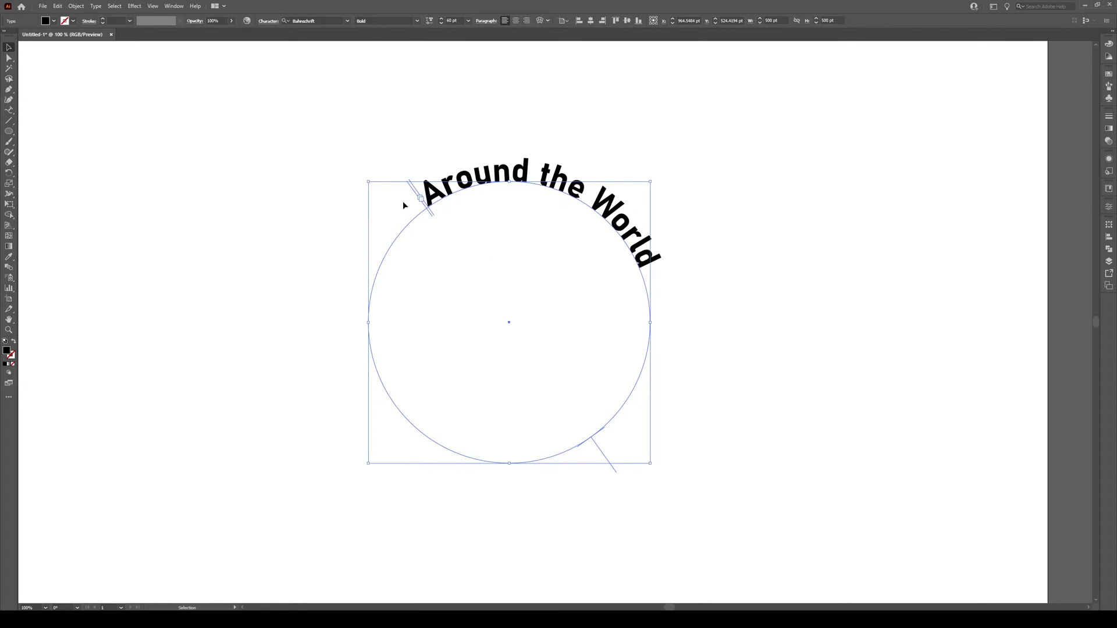
pyautogui.moveTo(412, 188)
pyautogui.mouseDown()
pyautogui.moveTo(602, 454)
pyautogui.moveTo(663, 373)
pyautogui.mouseUp()
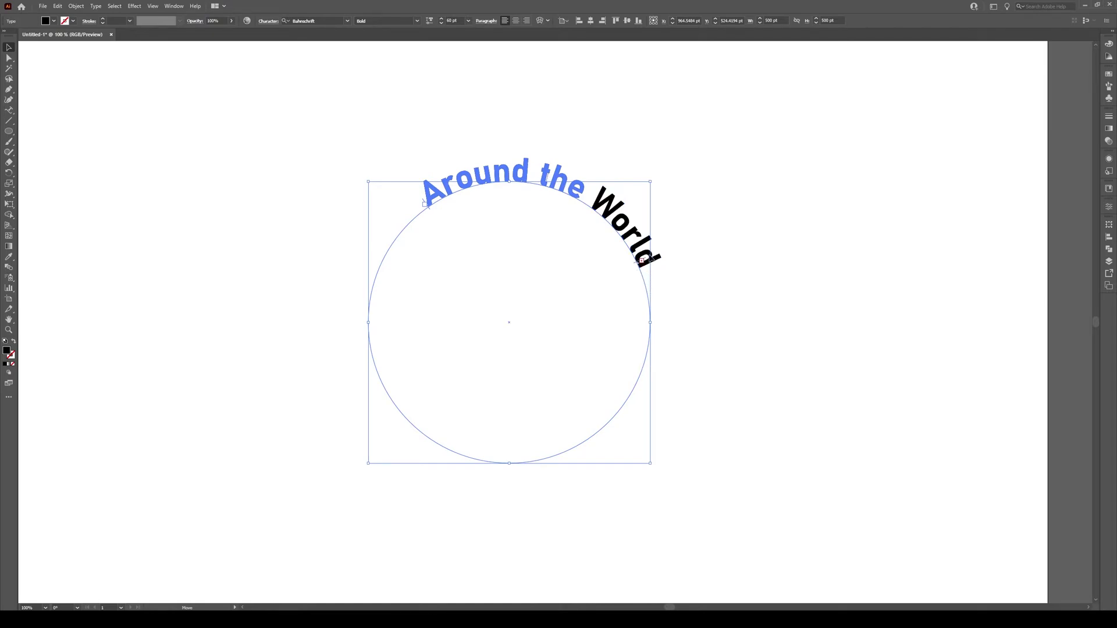
pyautogui.moveTo(661, 298); pyautogui.dragTo(649, 257)
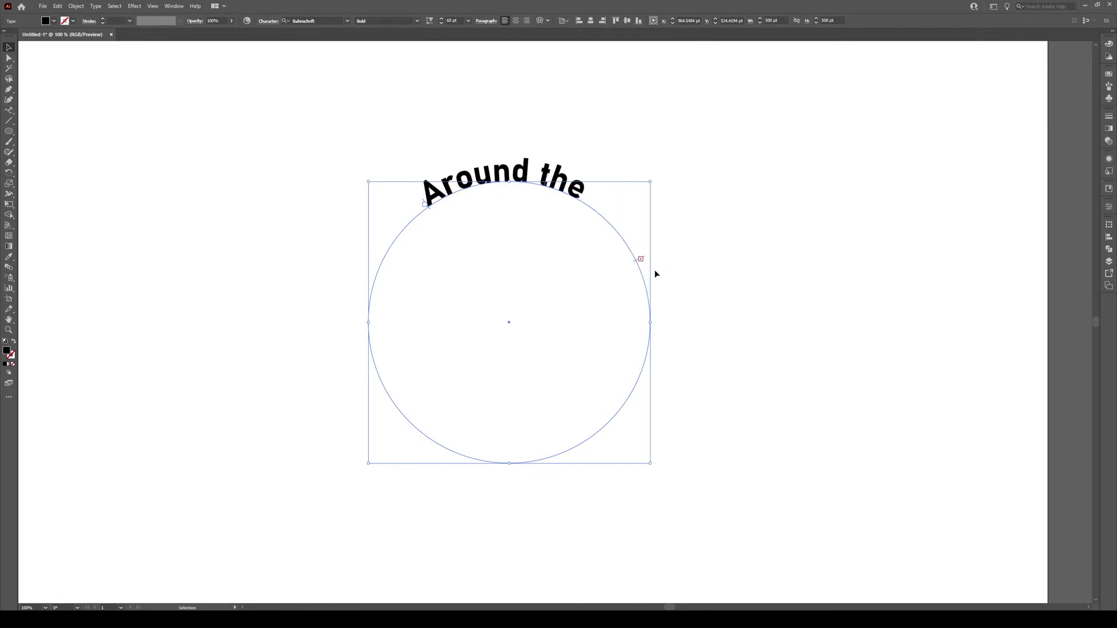
pyautogui.hotkey('ctrl', 'z')
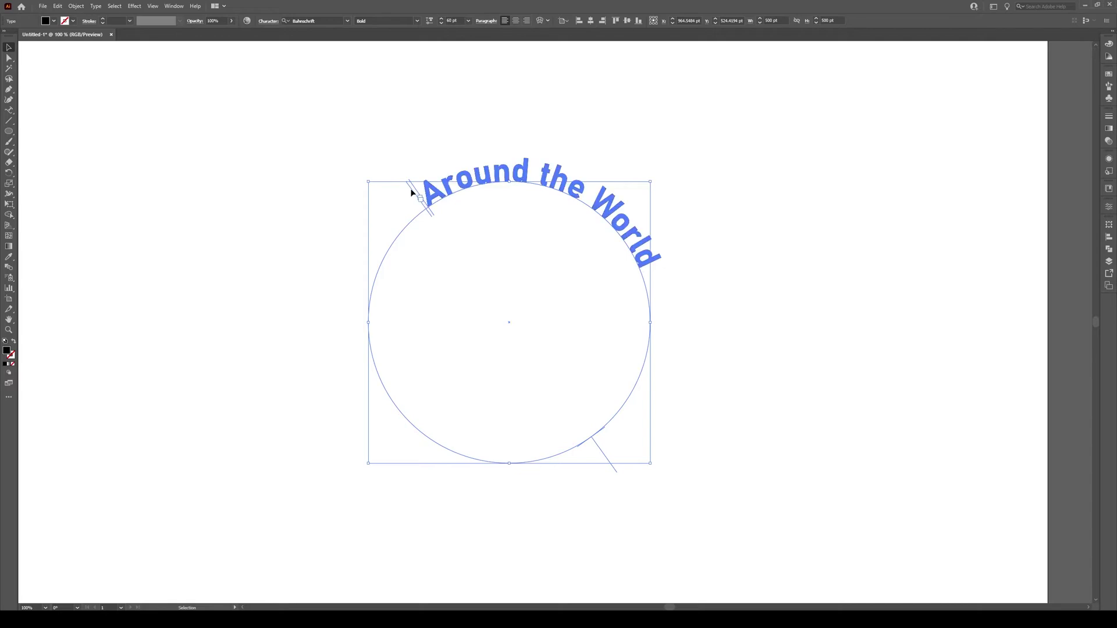
pyautogui.moveTo(604, 447); pyautogui.dragTo(653, 382)
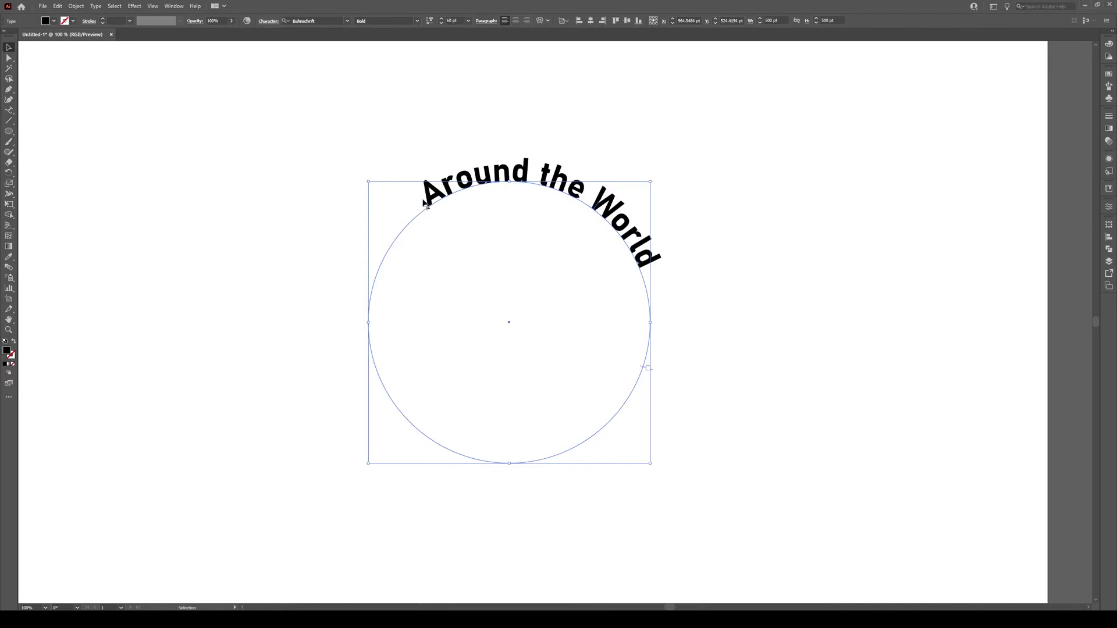
# Slide the text's start point along the circle and center-align it over the top.
pyautogui.moveTo(425, 203)
pyautogui.mouseDown()
pyautogui.moveTo(374, 300)
pyautogui.moveTo(373, 271)
pyautogui.mouseUp()
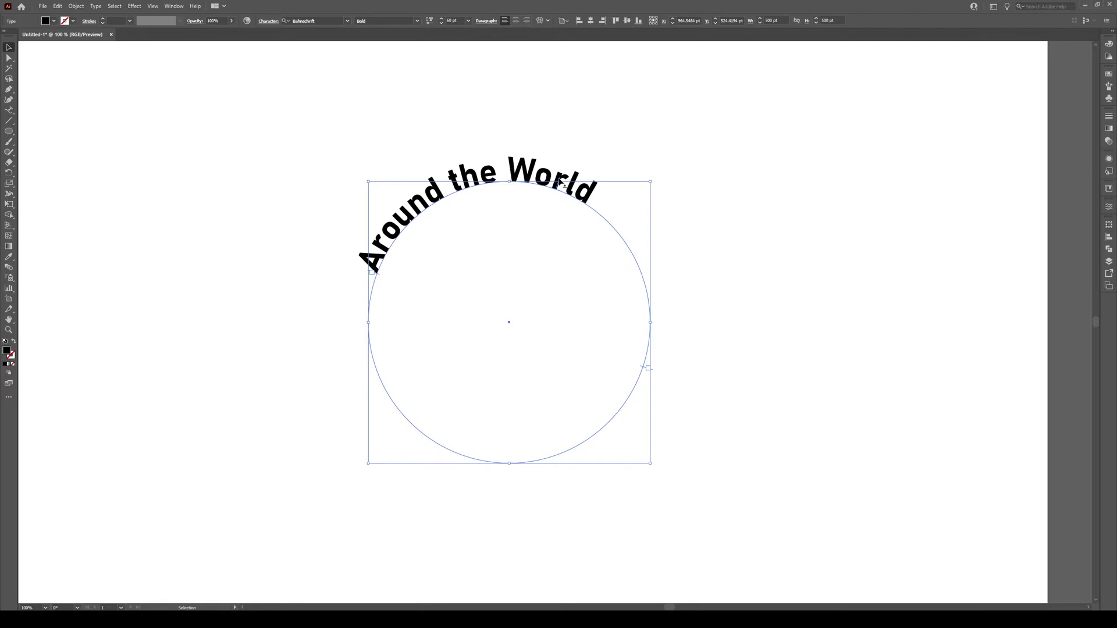
pyautogui.moveTo(373, 271); pyautogui.dragTo(364, 308)
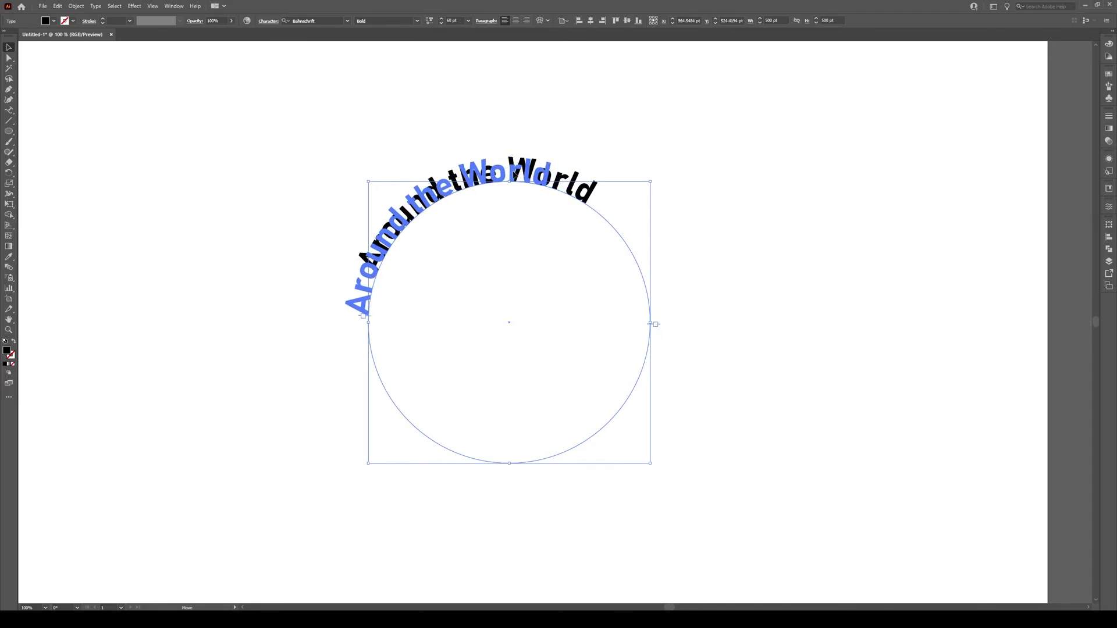
pyautogui.moveTo(364, 309); pyautogui.dragTo(364, 317)
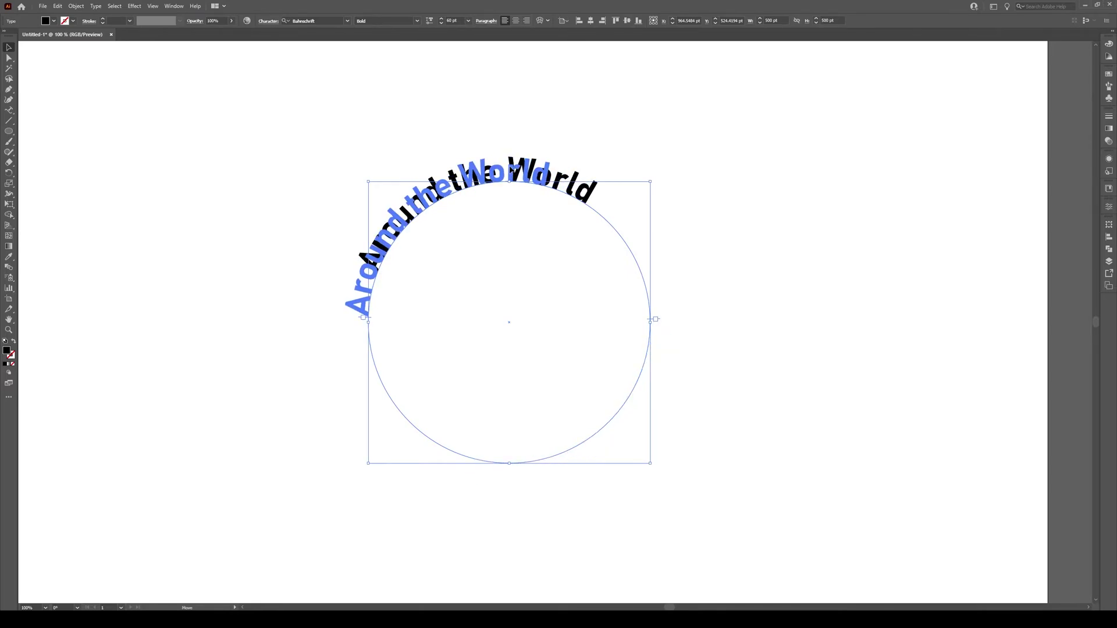
pyautogui.moveTo(510, 178); pyautogui.dragTo(510, 180)
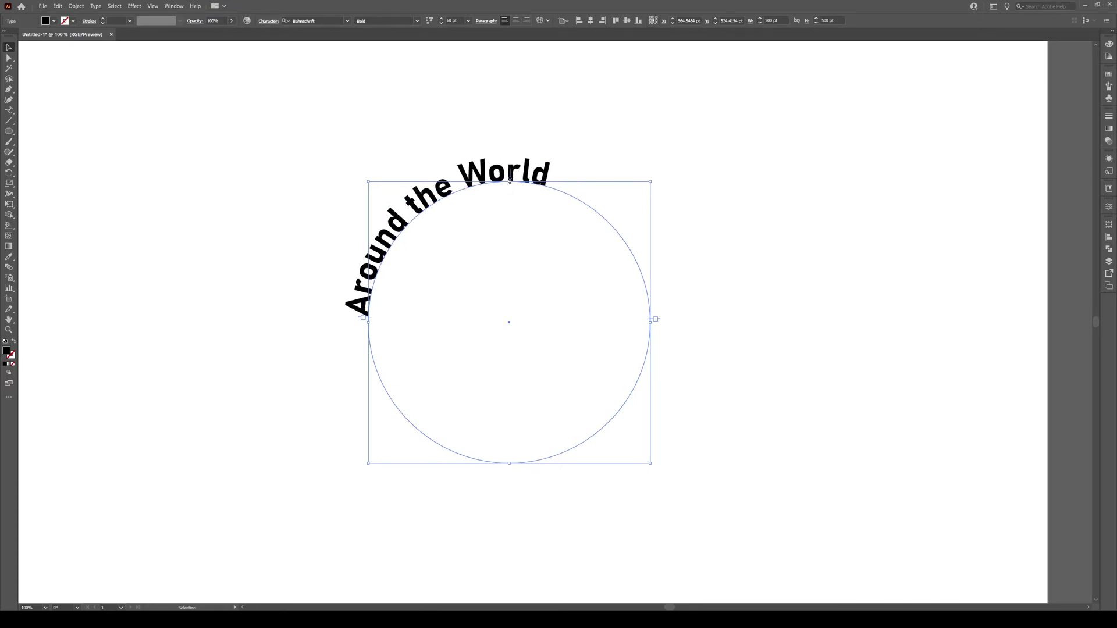
pyautogui.click(515, 21)
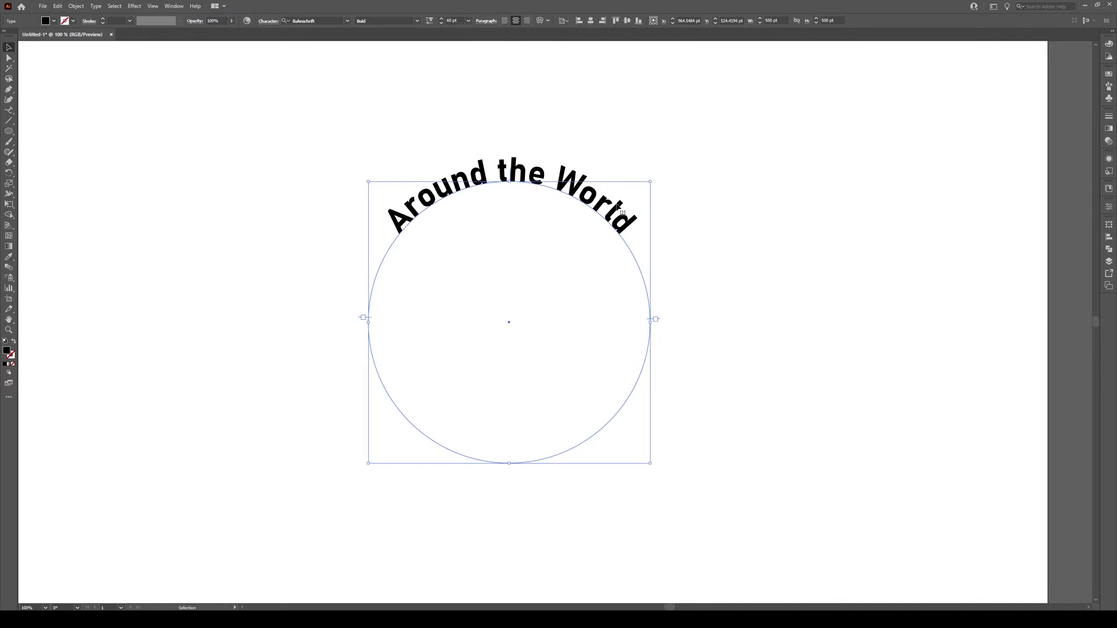
# Open Type on a Path Options with Preview turned on.
pyautogui.click(97, 7)
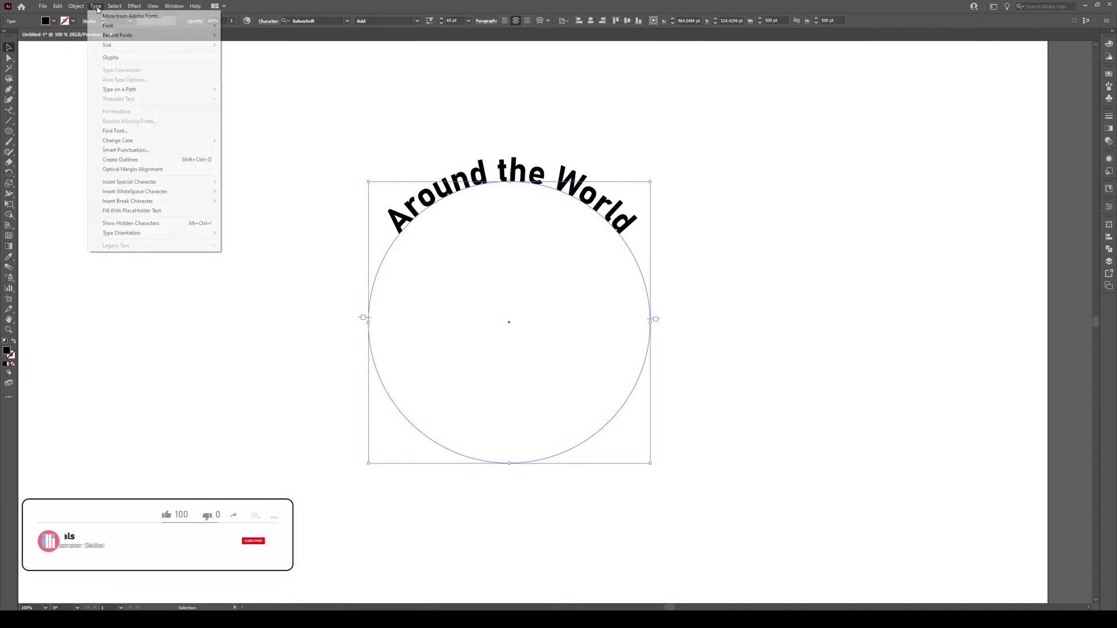
pyautogui.moveTo(120, 89)
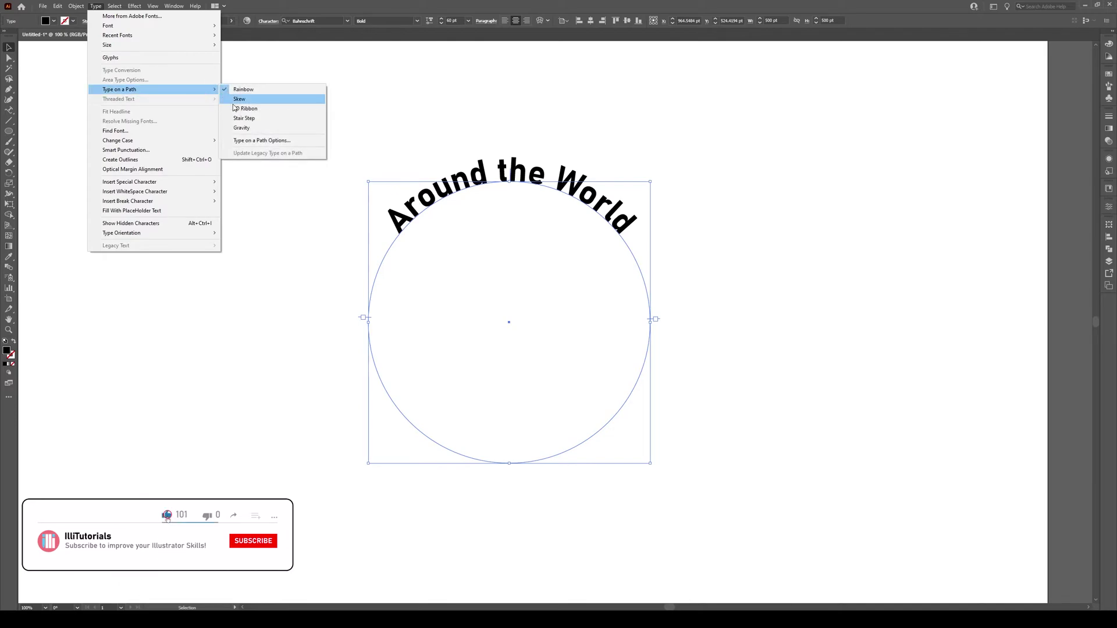
pyautogui.click(262, 140)
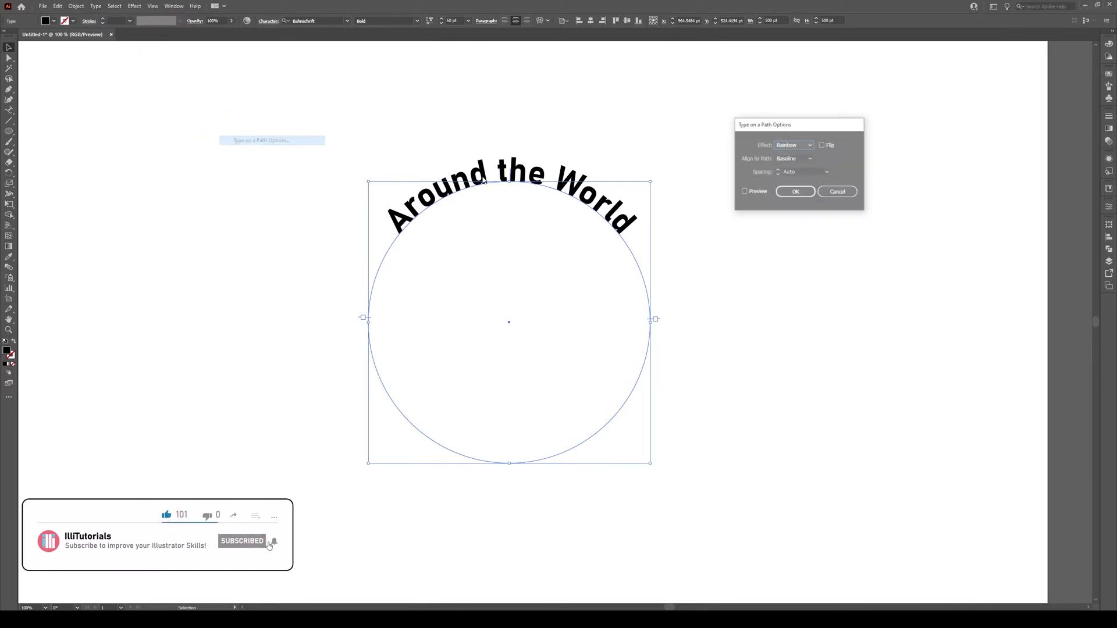
pyautogui.click(754, 193)
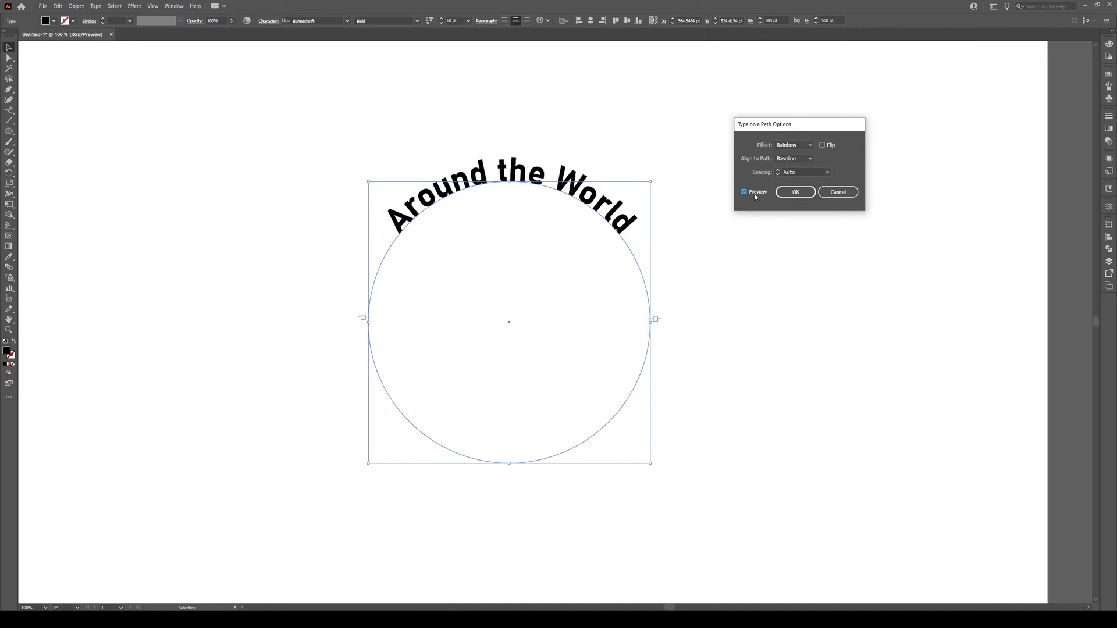
# Preview the Skew and Stair Step effects, then settle on Rainbow.
pyautogui.click(800, 145)
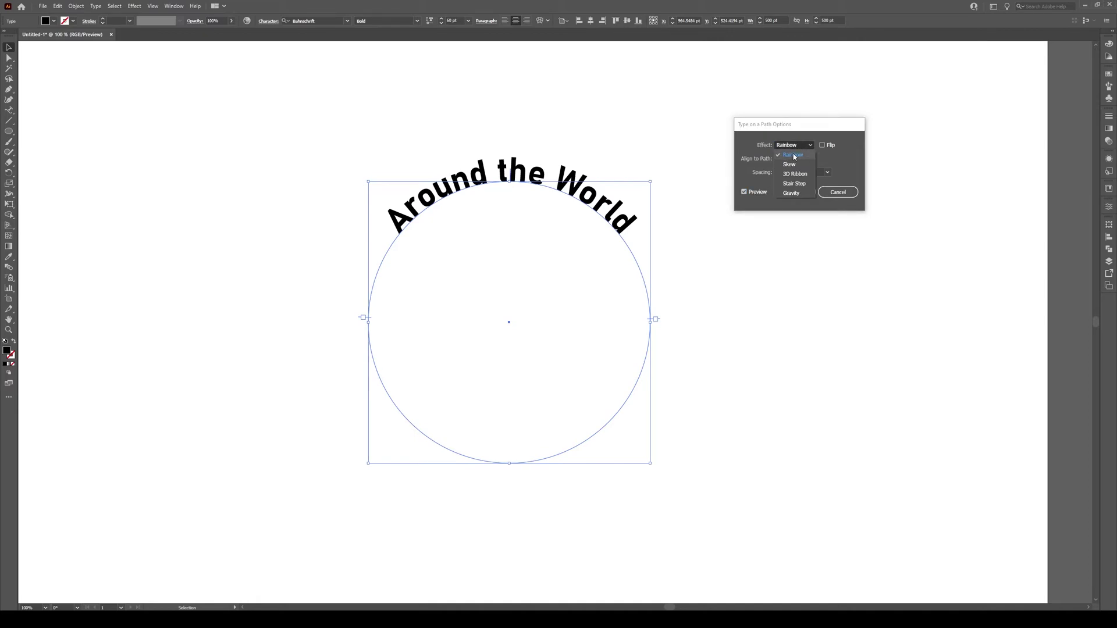
pyautogui.click(791, 165)
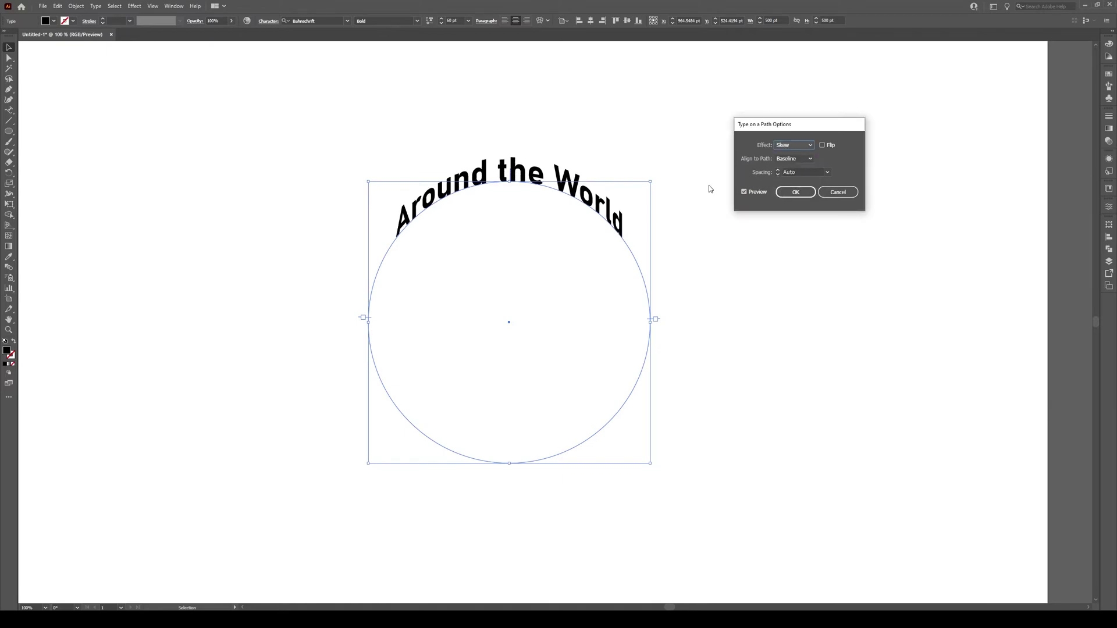
pyautogui.click(796, 146)
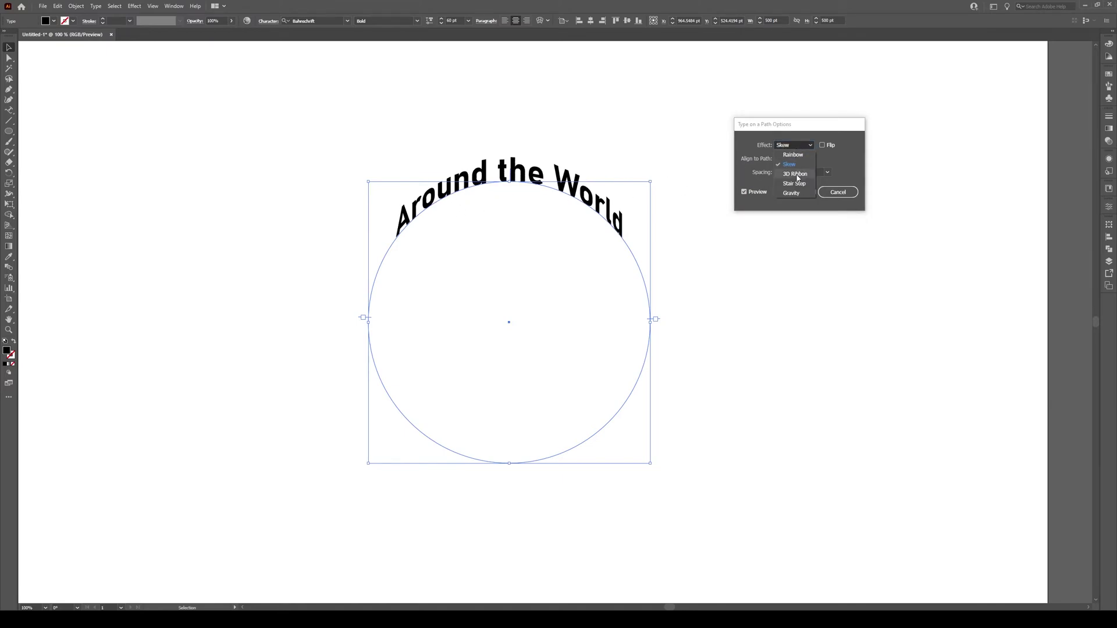
pyautogui.click(796, 166)
pyautogui.click(795, 145)
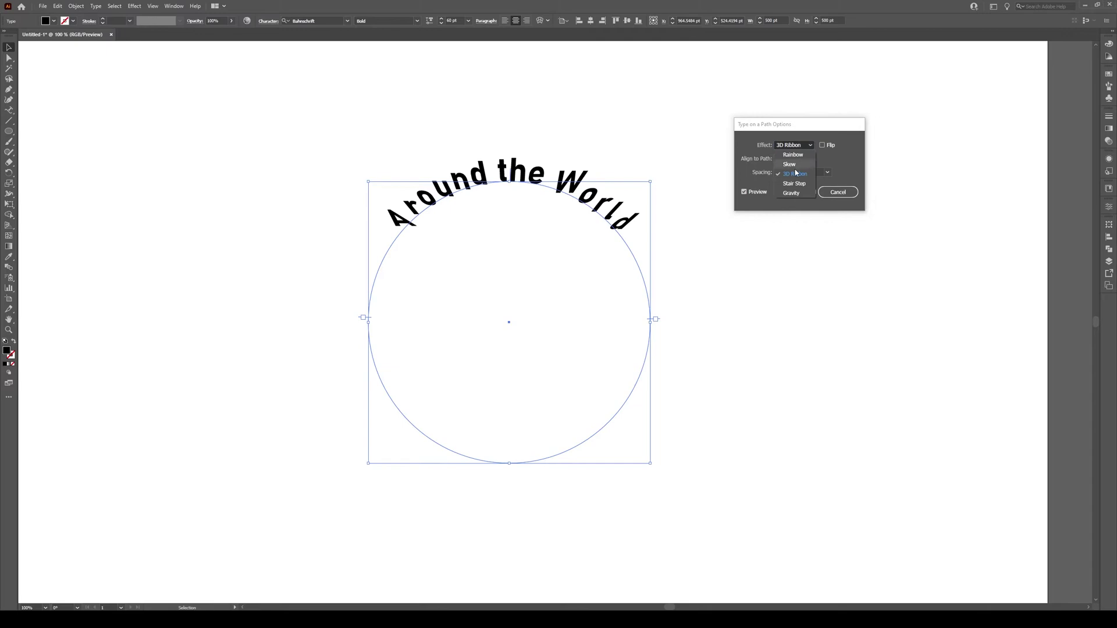
pyautogui.click(798, 184)
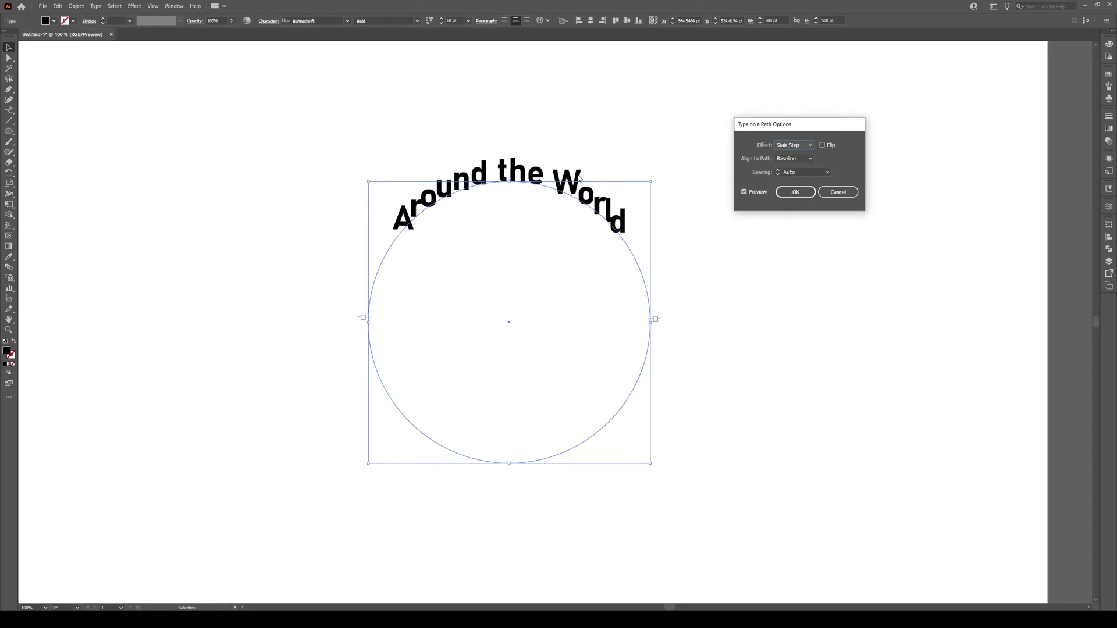
pyautogui.click(803, 145)
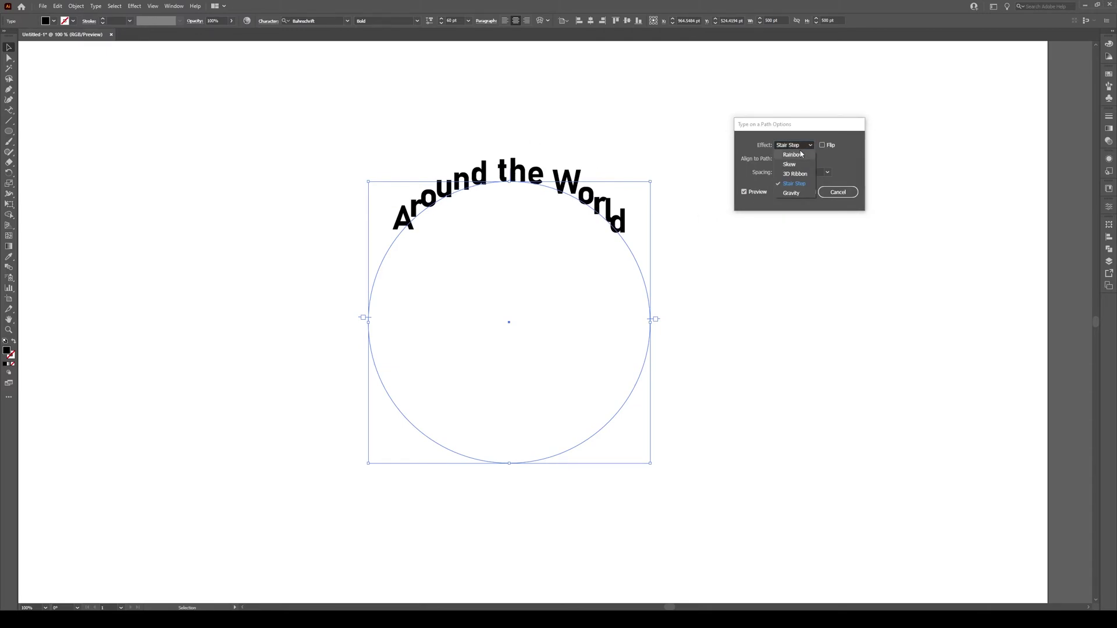
pyautogui.click(807, 157)
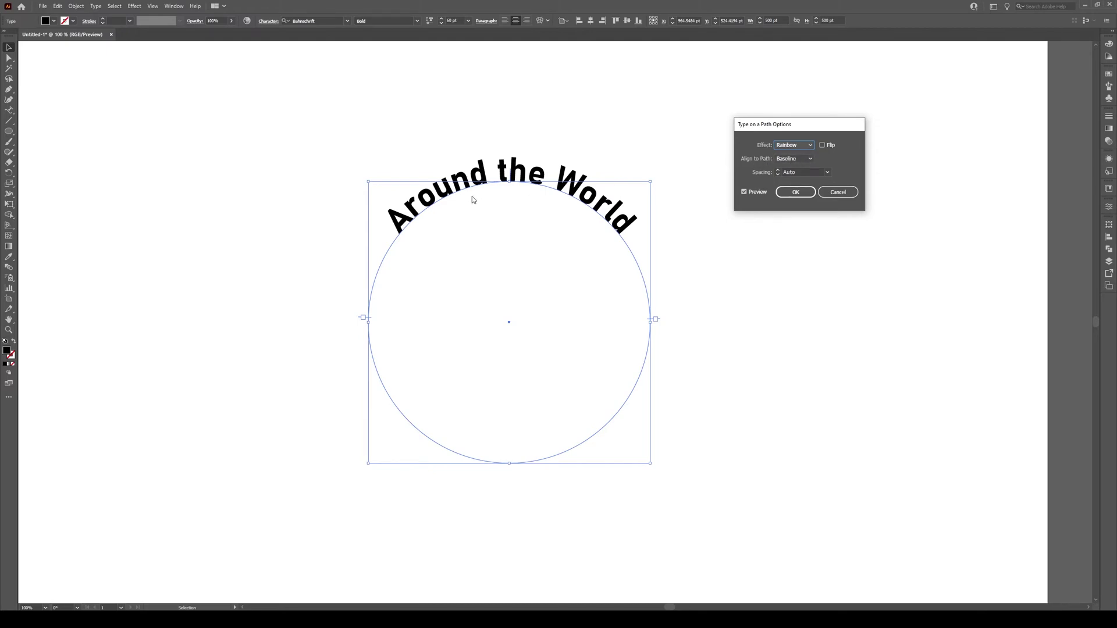
# Preview Center, Descender and Ascender as the Align to Path setting.
pyautogui.click(802, 160)
pyautogui.click(793, 187)
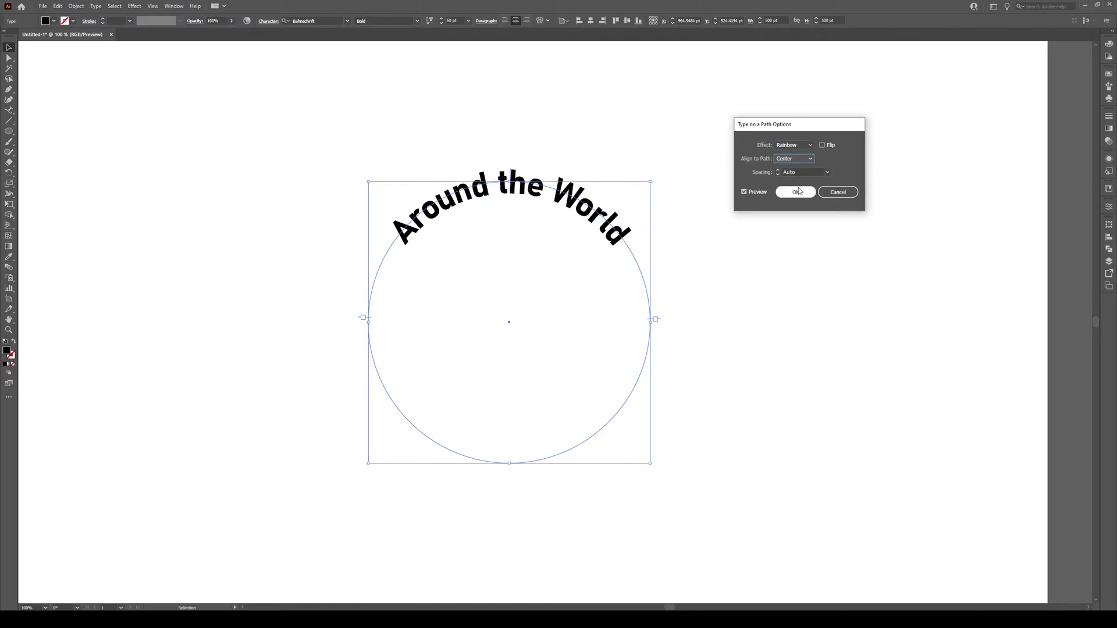
pyautogui.click(801, 166)
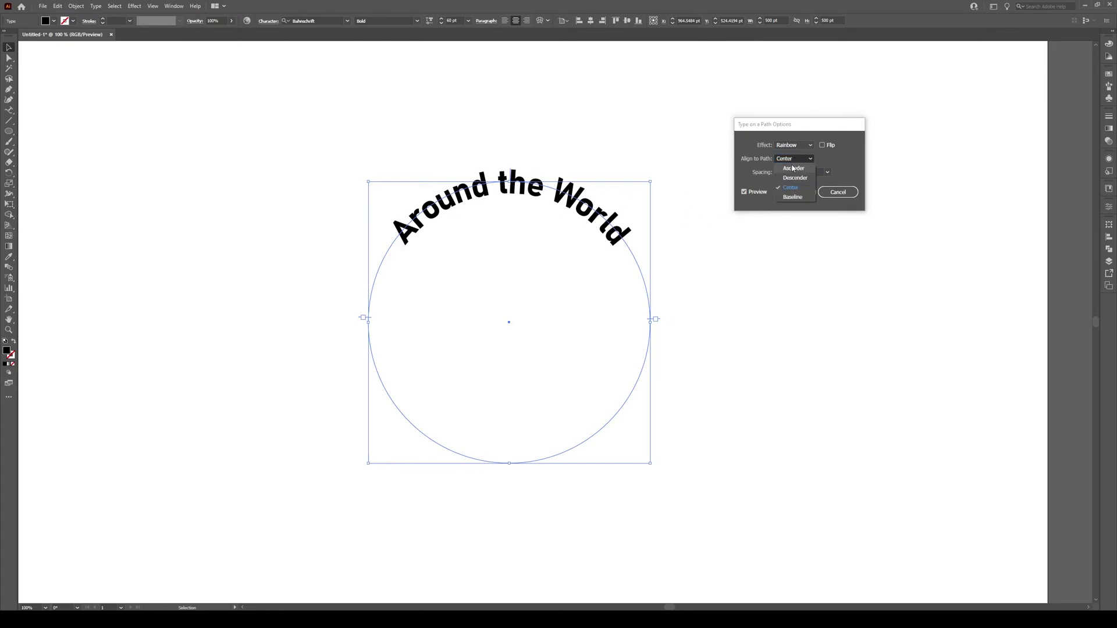
pyautogui.click(796, 184)
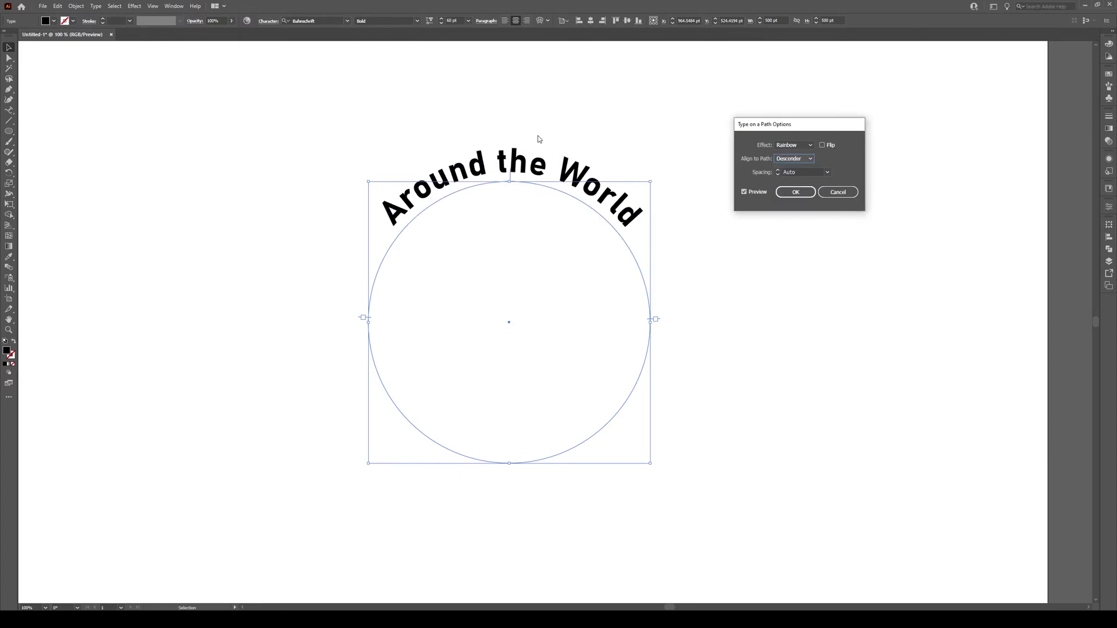
pyautogui.click(802, 159)
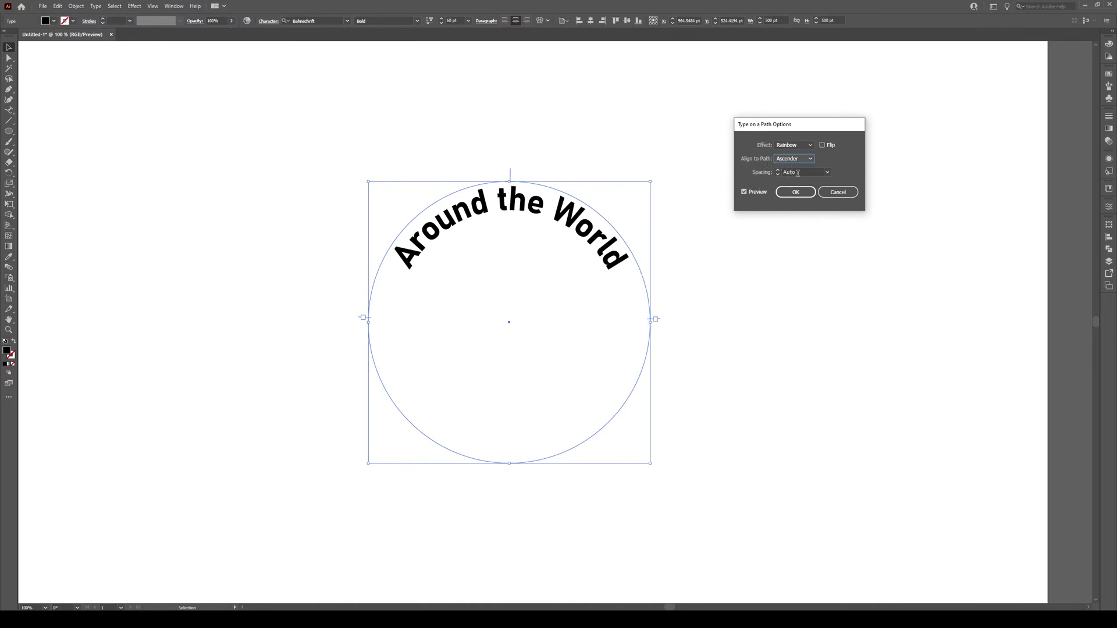
# Set spacing to -24 pt after trying 24 pt, and align to Descender.
pyautogui.click(826, 172)
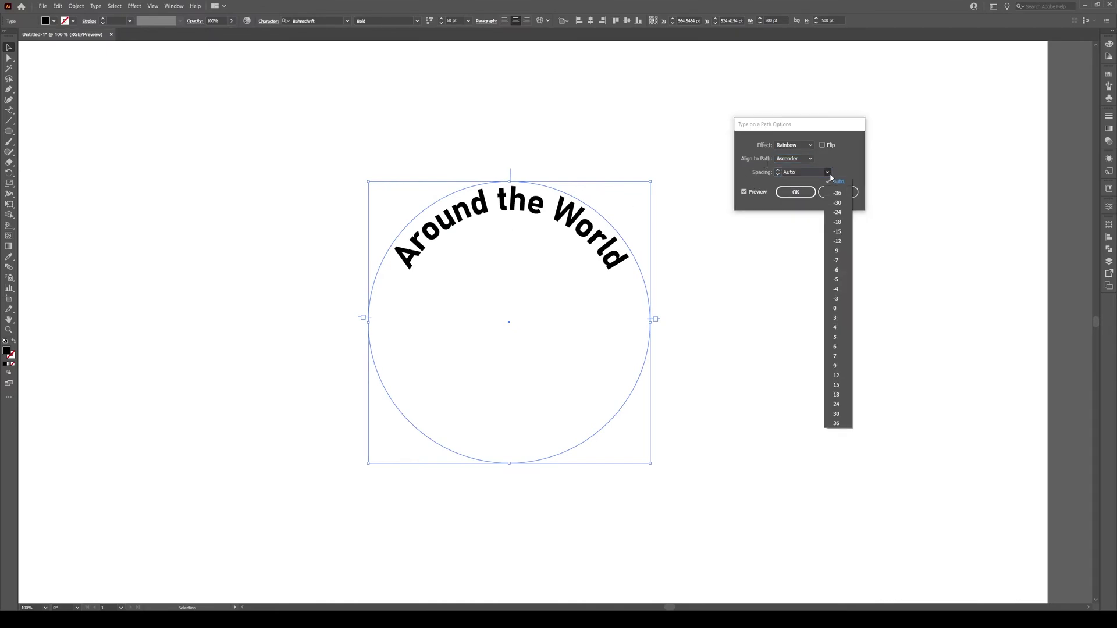
pyautogui.click(837, 406)
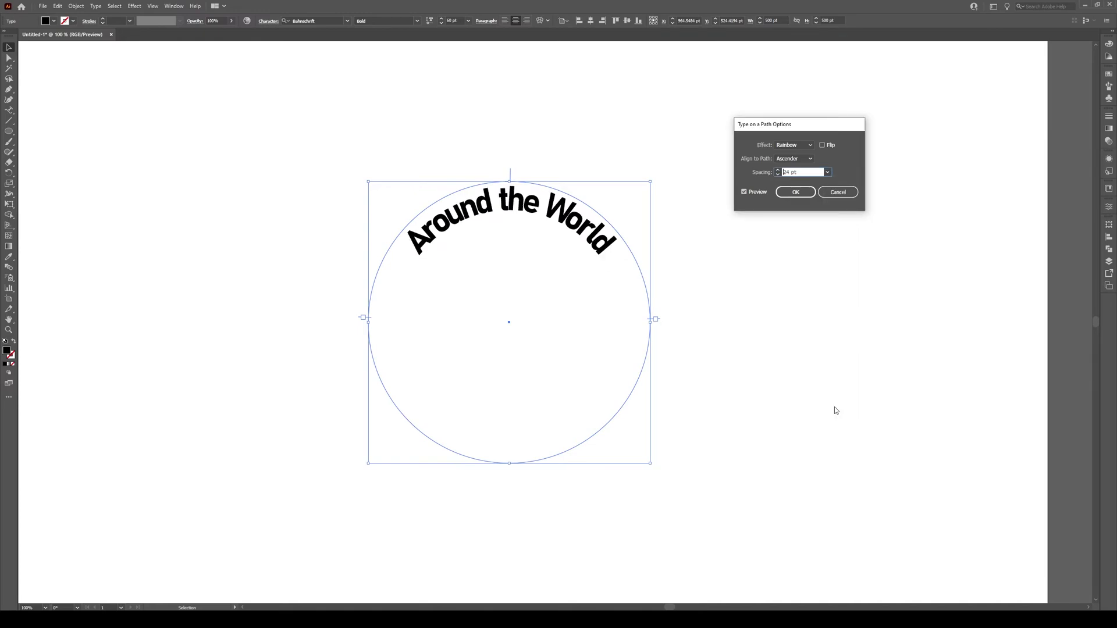
pyautogui.click(826, 172)
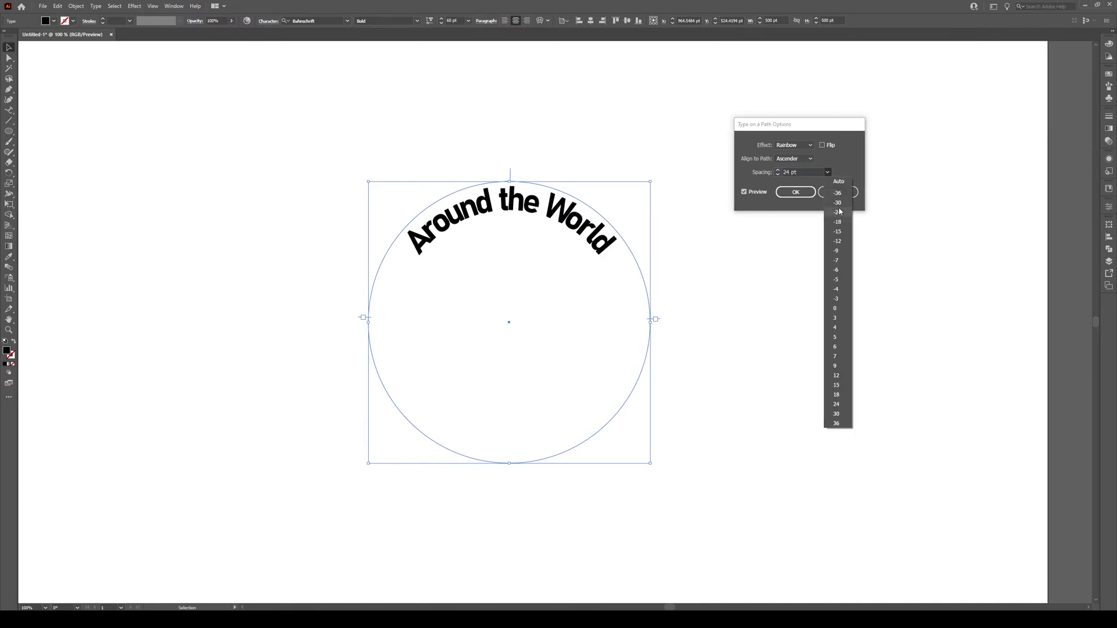
pyautogui.click(839, 209)
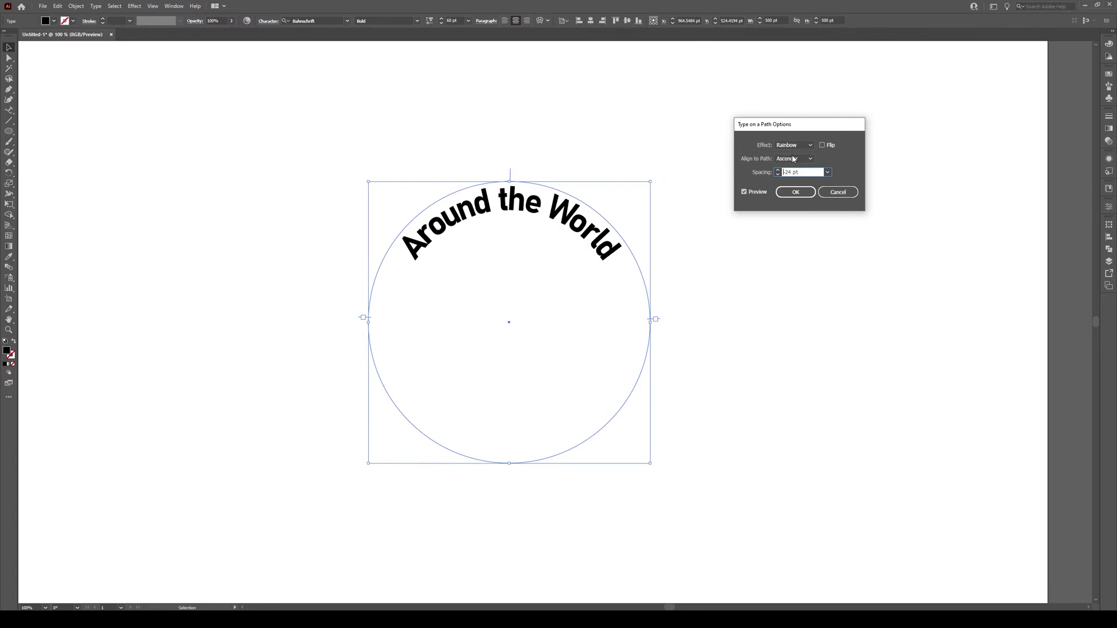
pyautogui.click(794, 159)
pyautogui.click(794, 179)
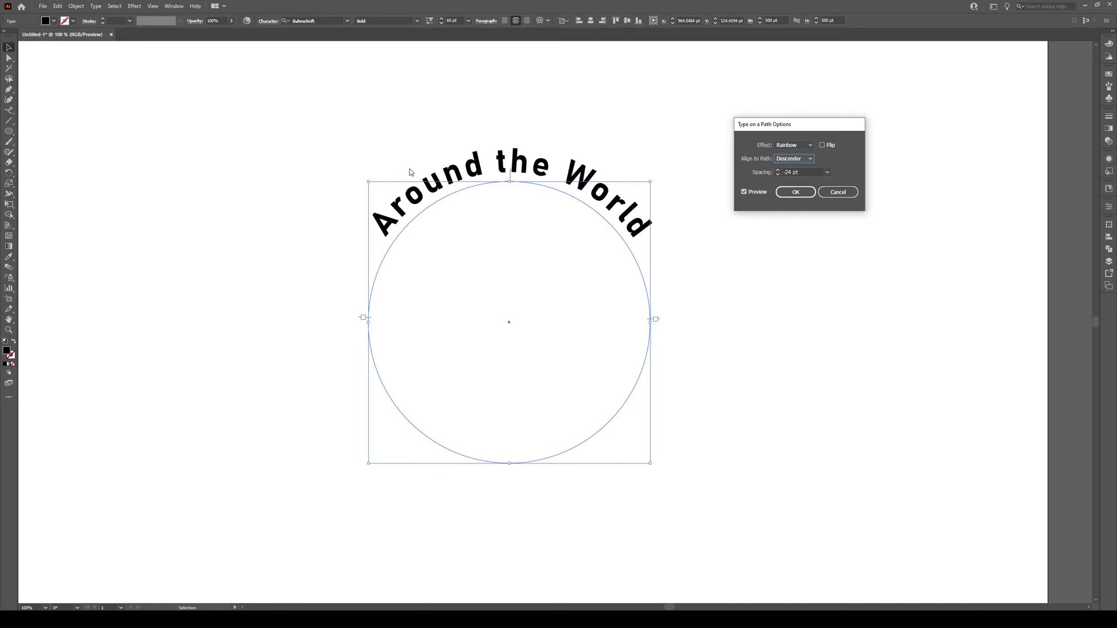
# Apply the Rainbow, Descender, -24 pt path text settings.
pyautogui.click(794, 194)
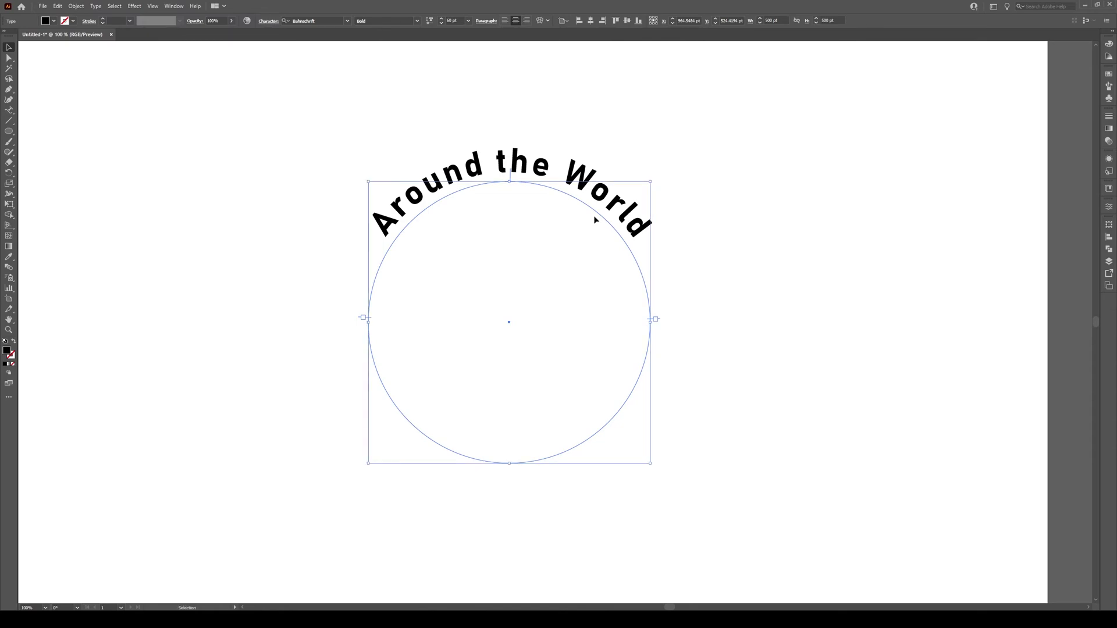
pyautogui.press('a')
pyautogui.press('v')
# Rotate a copy of the text 180° around the circle centre.
pyautogui.press('r')
pyautogui.moveTo(580, 222); pyautogui.dragTo(629, 295)
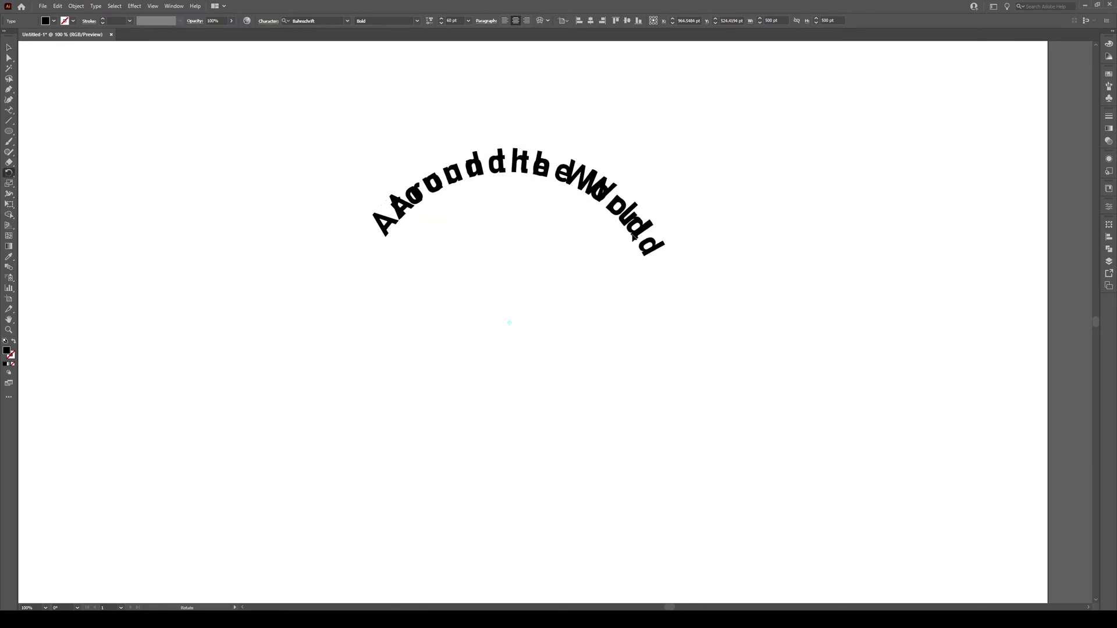
pyautogui.moveTo(608, 350); pyautogui.dragTo(439, 416)
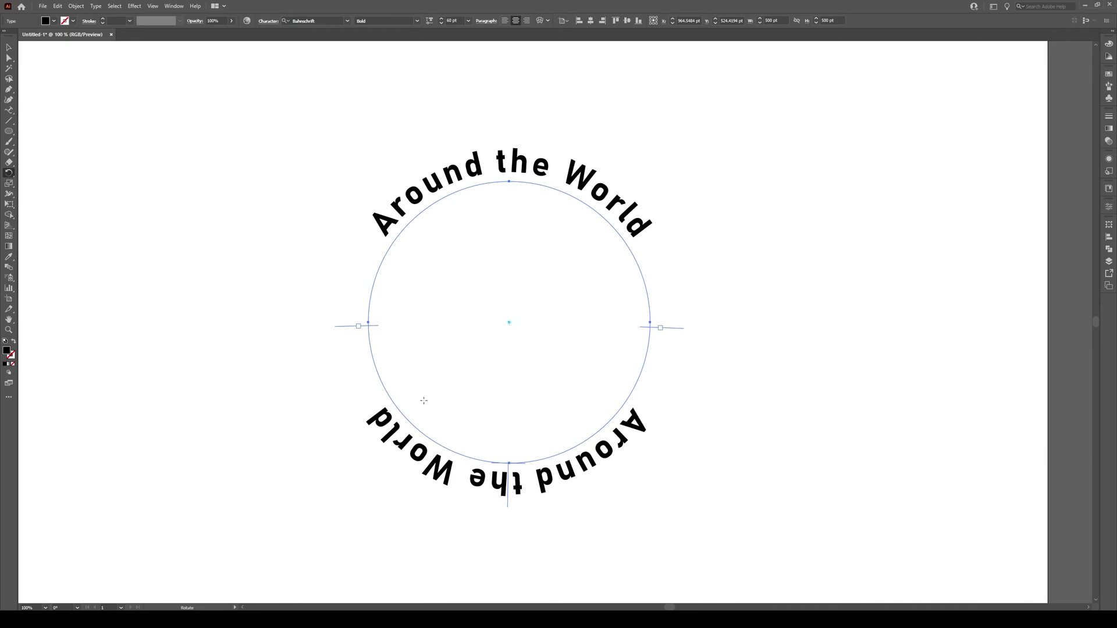
pyautogui.click(9, 47)
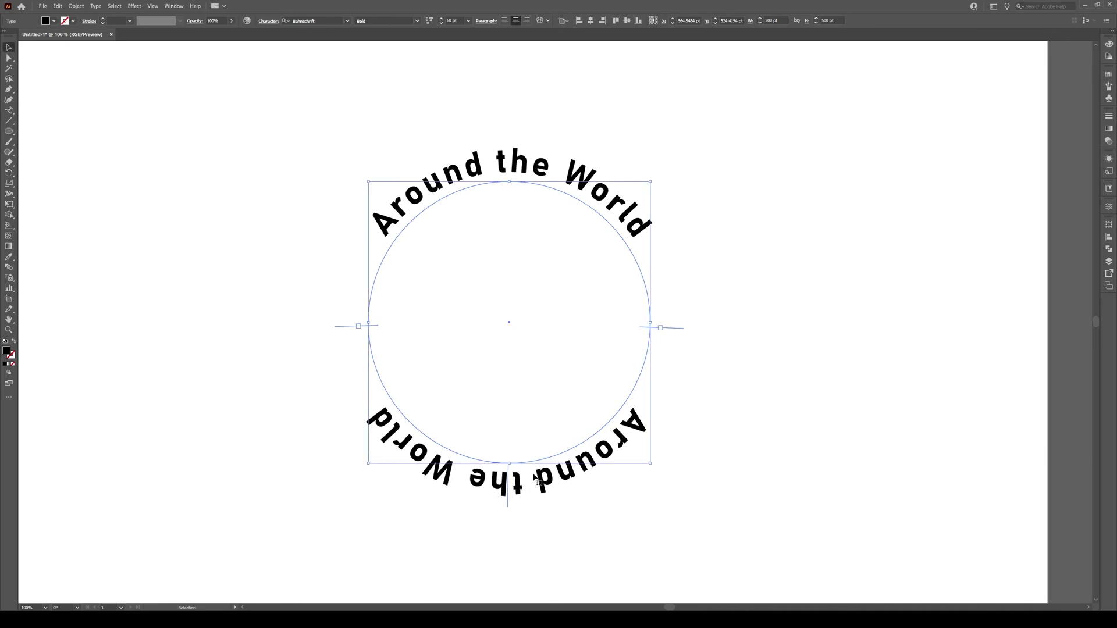
# Flip the bottom copy and align it to the path by Ascender.
pyautogui.click(96, 7)
pyautogui.moveTo(120, 89)
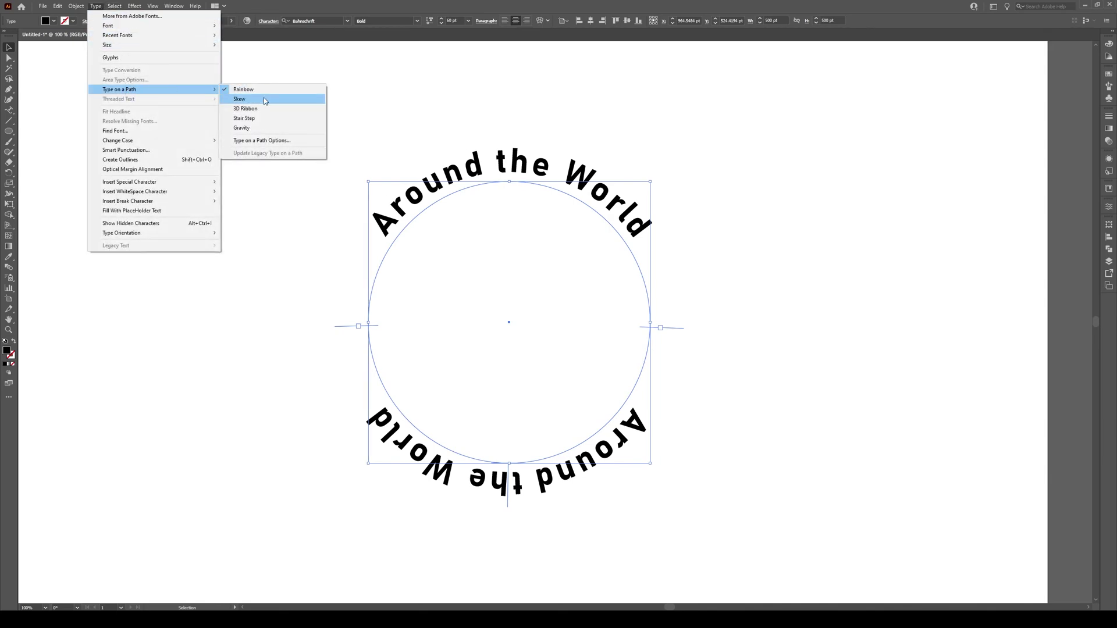
pyautogui.click(262, 140)
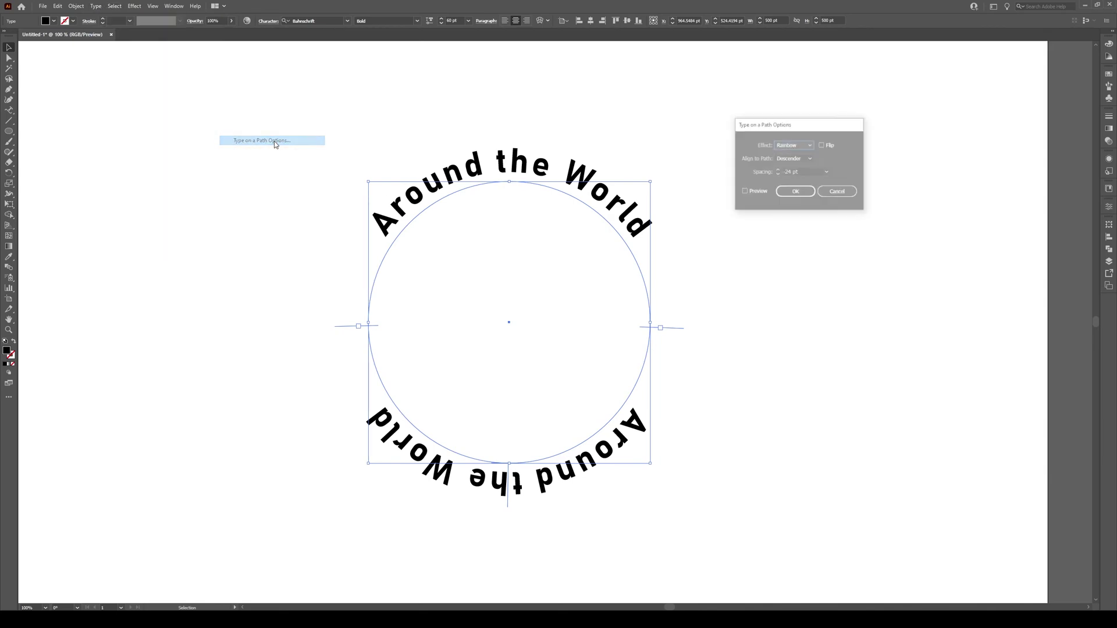
pyautogui.click(744, 192)
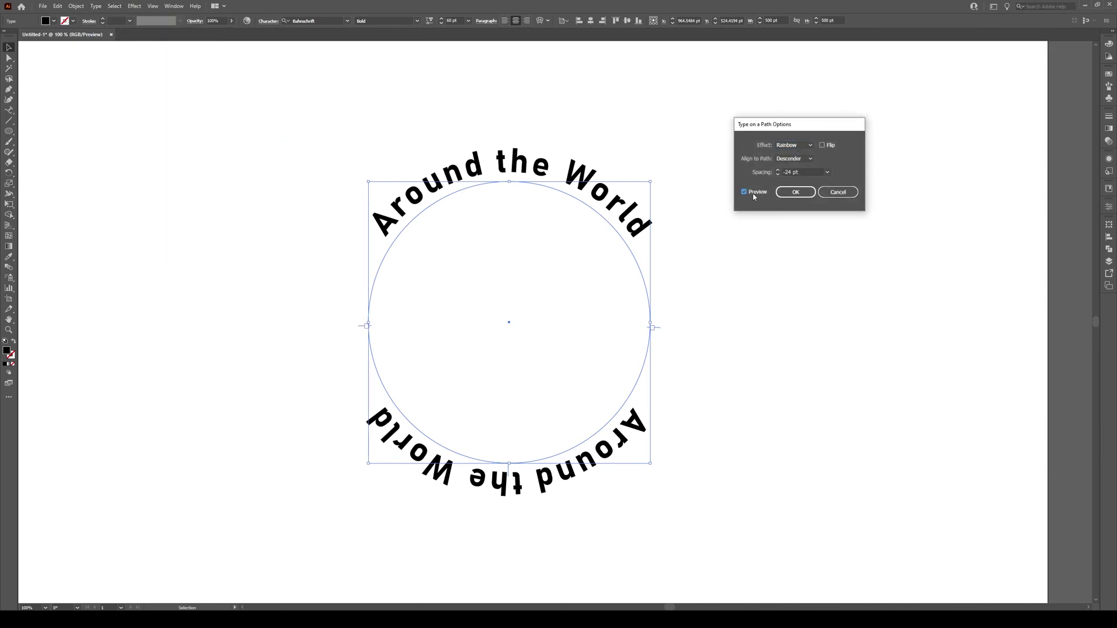
pyautogui.click(823, 145)
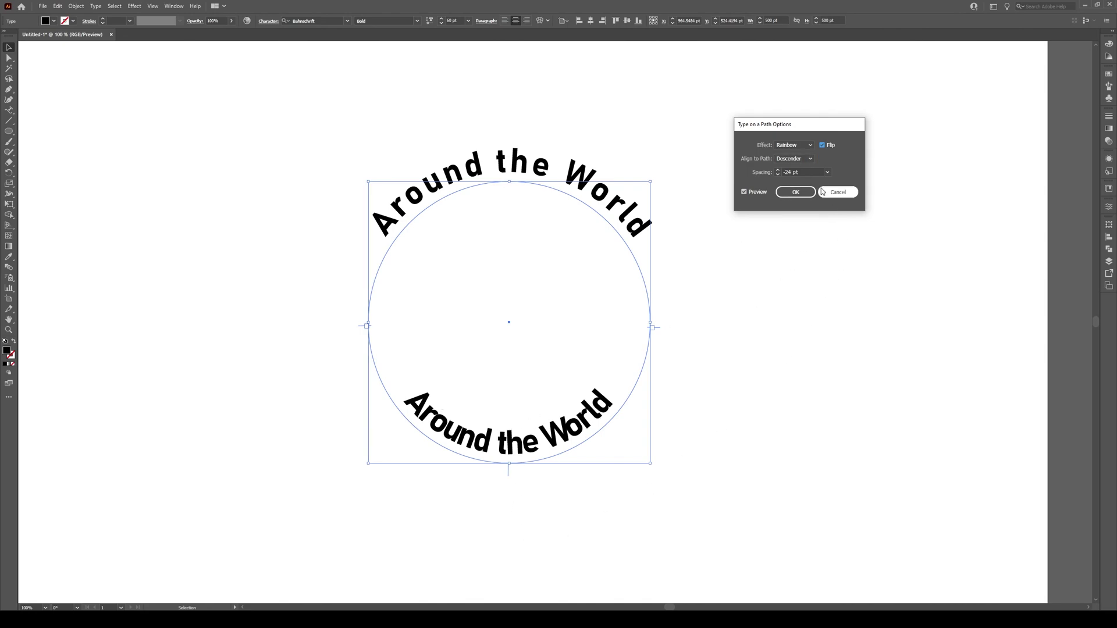
pyautogui.click(794, 159)
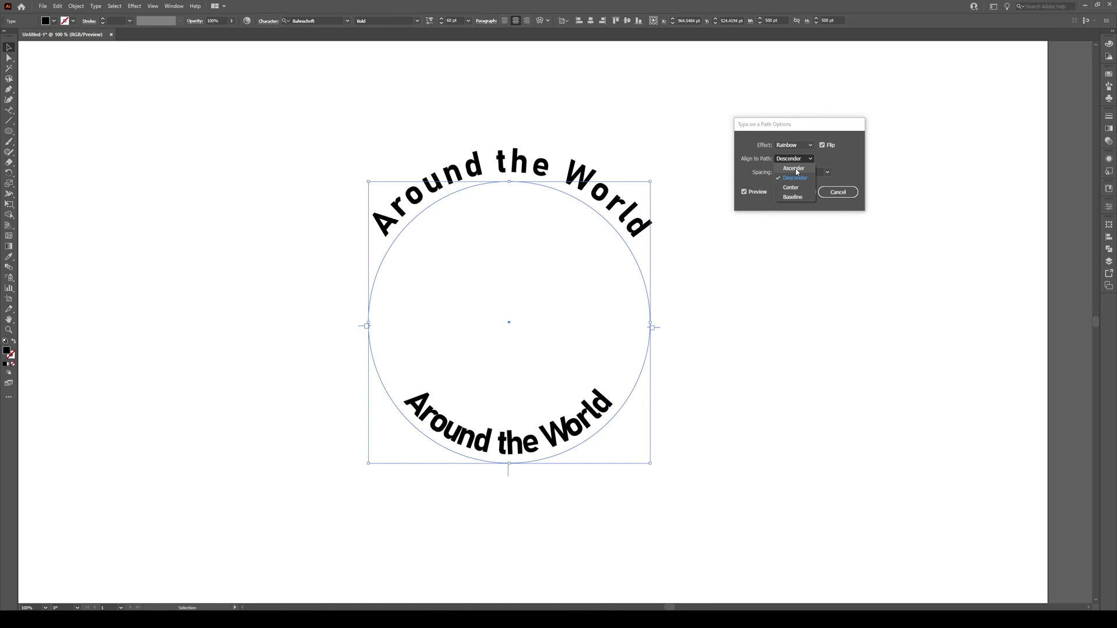
pyautogui.click(796, 170)
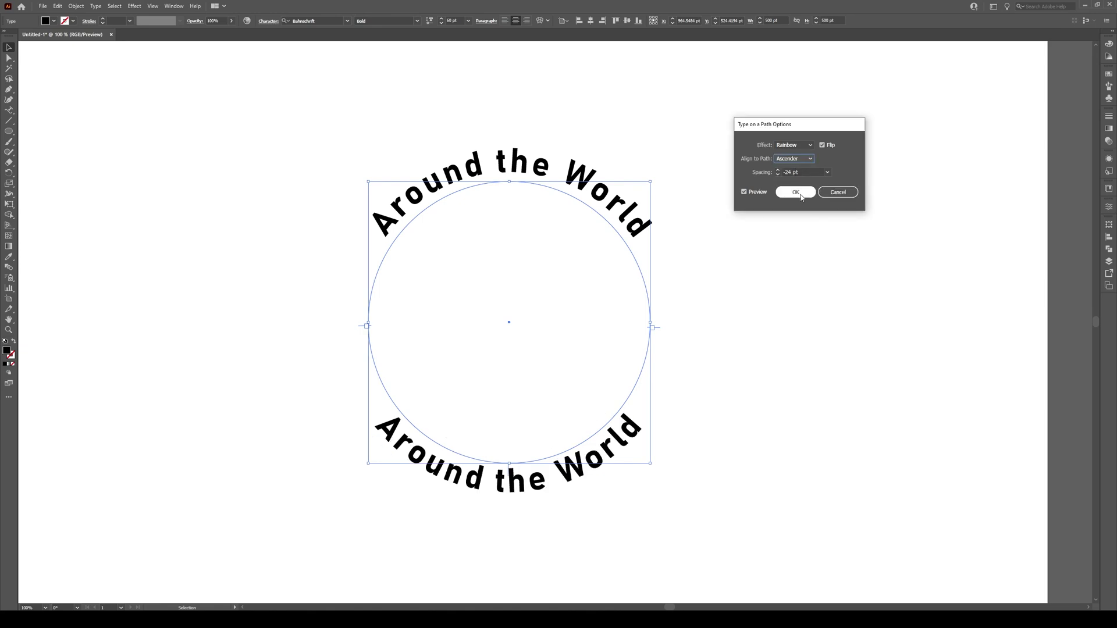
pyautogui.click(797, 192)
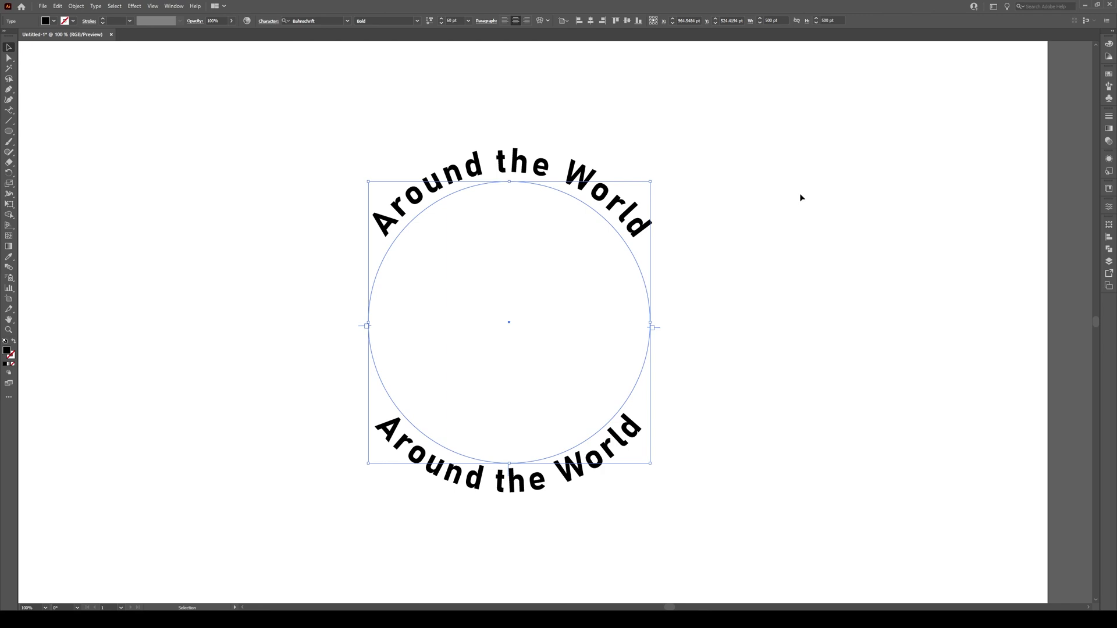